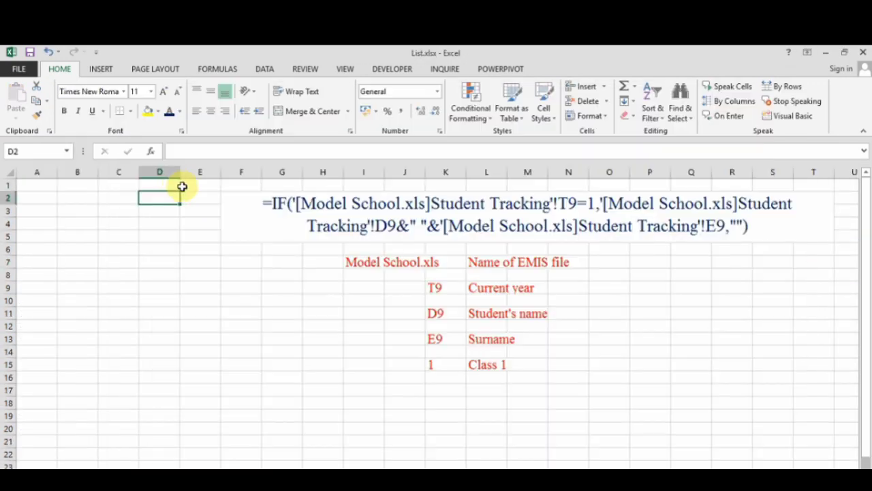
Read through the purpose and usage instructions beside the student table in the Details workbook
{"action": "left_click", "coordinate": [167, 185]}
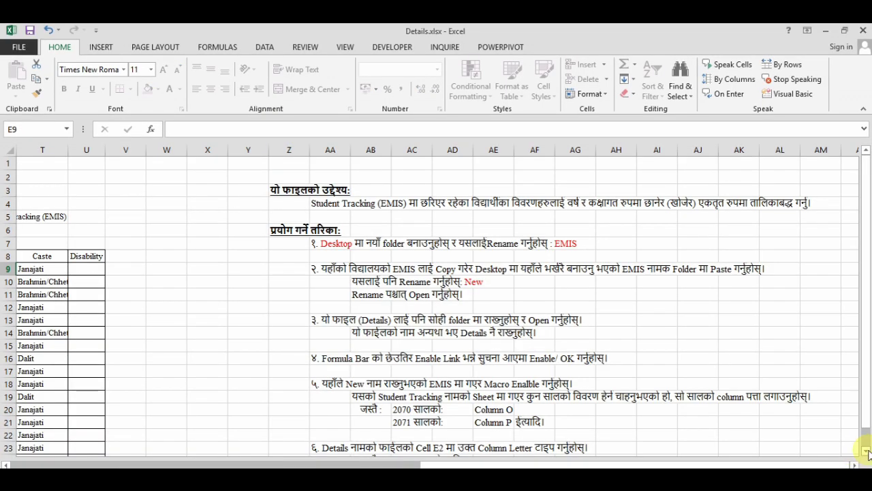
{"action": "scroll", "coordinate": [866, 451], "scroll_direction": "down", "scroll_amount": 6}
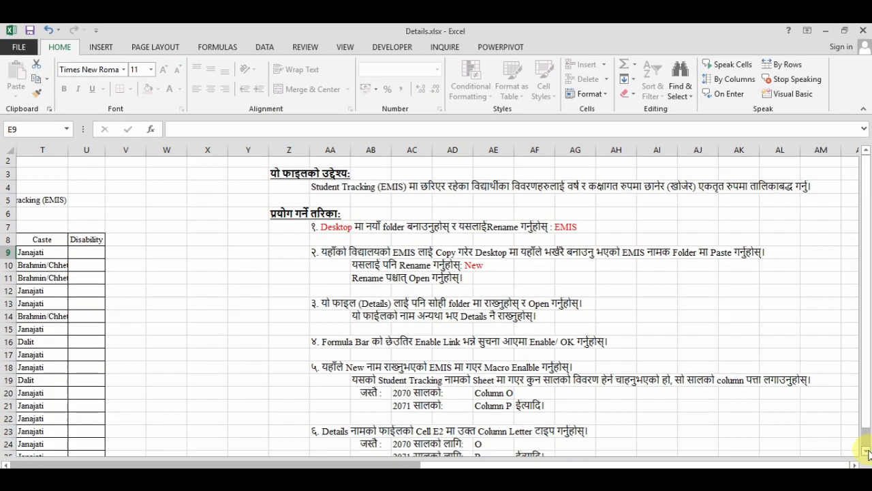
{"action": "scroll", "coordinate": [866, 451], "scroll_direction": "down", "scroll_amount": 7}
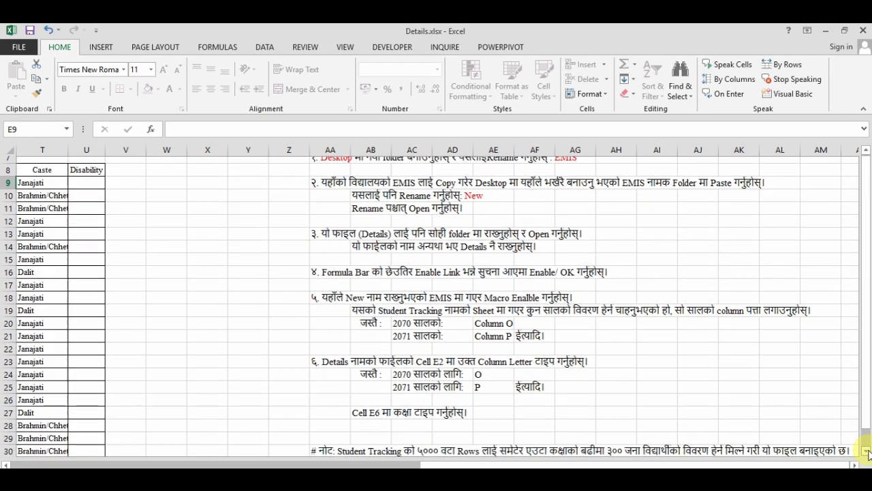
{"action": "scroll", "coordinate": [866, 451], "scroll_direction": "down", "scroll_amount": 3}
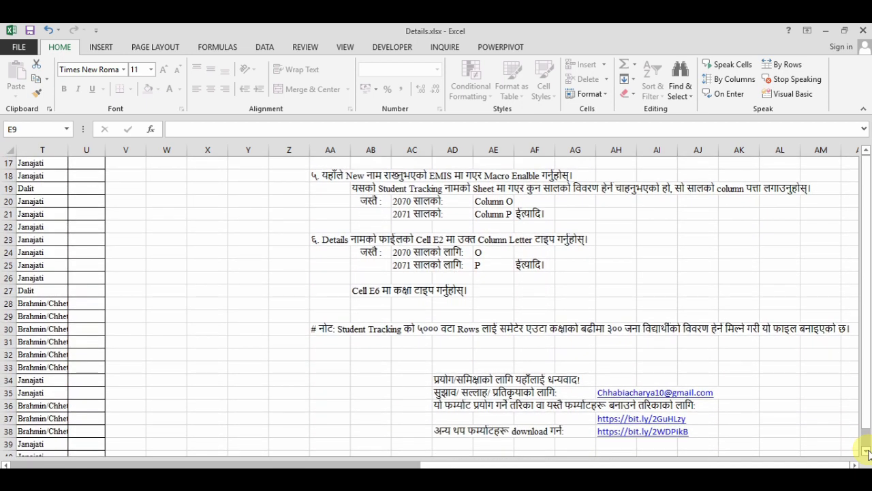
Create a new folder named EMIS on the desktop
{"action": "right_click", "coordinate": [296, 220]}
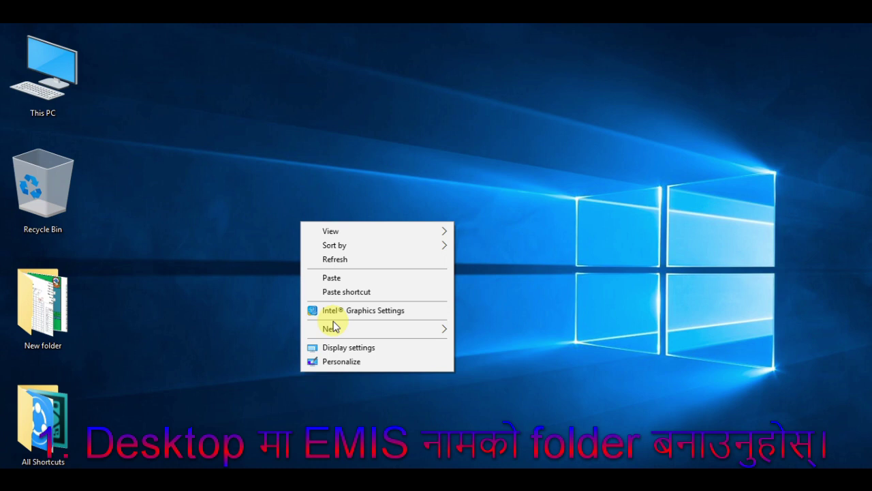
{"action": "mouse_move", "coordinate": [334, 334]}
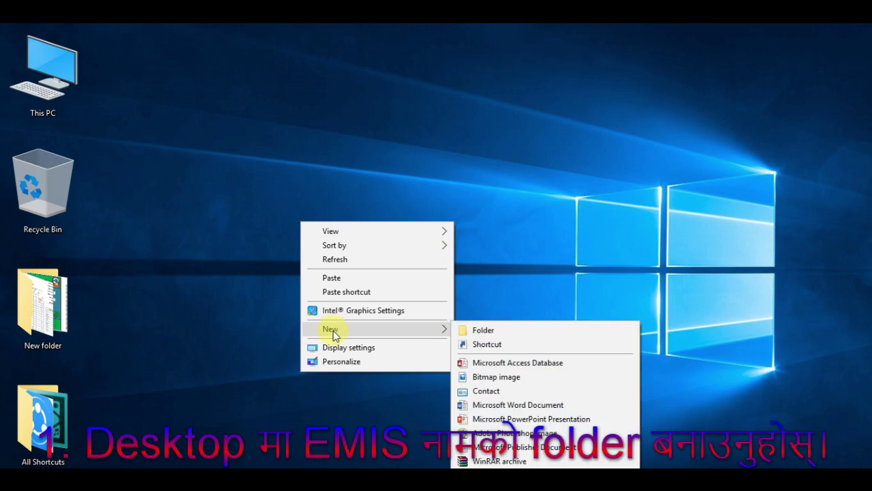
{"action": "left_click", "coordinate": [481, 330]}
{"action": "type", "text": "EMIS"}
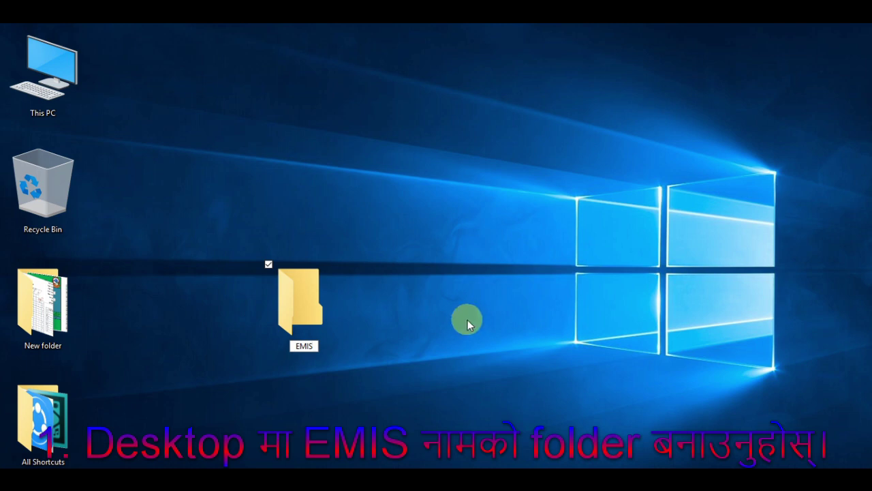
{"action": "key", "text": "Return"}
Open the EMIS folder and paste the copied school EMIS workbook into it
{"action": "double_click", "coordinate": [309, 312]}
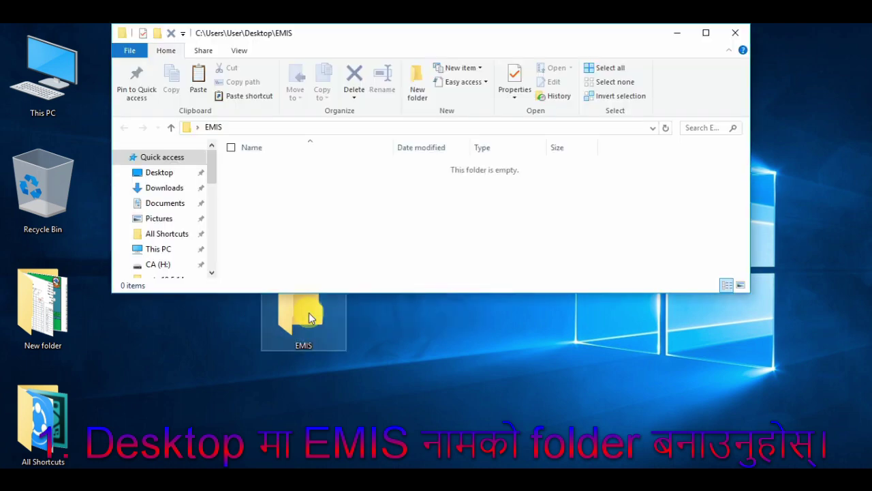
{"action": "right_click", "coordinate": [392, 206]}
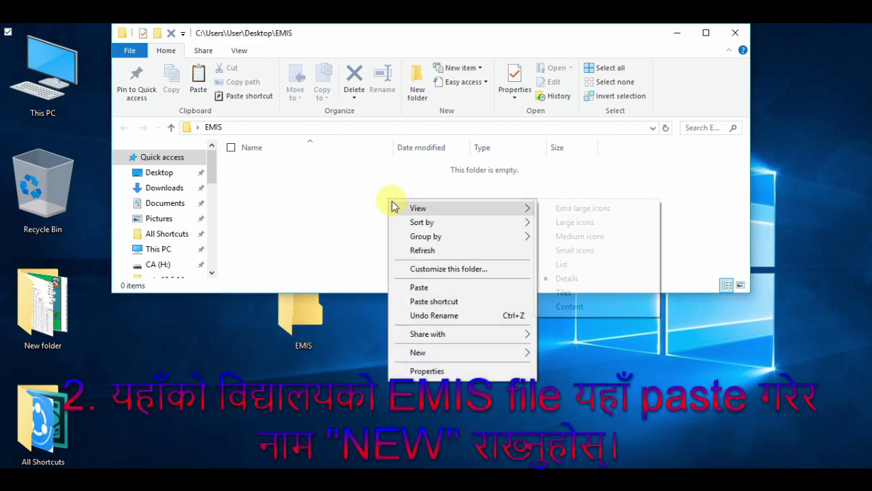
{"action": "left_click", "coordinate": [425, 288]}
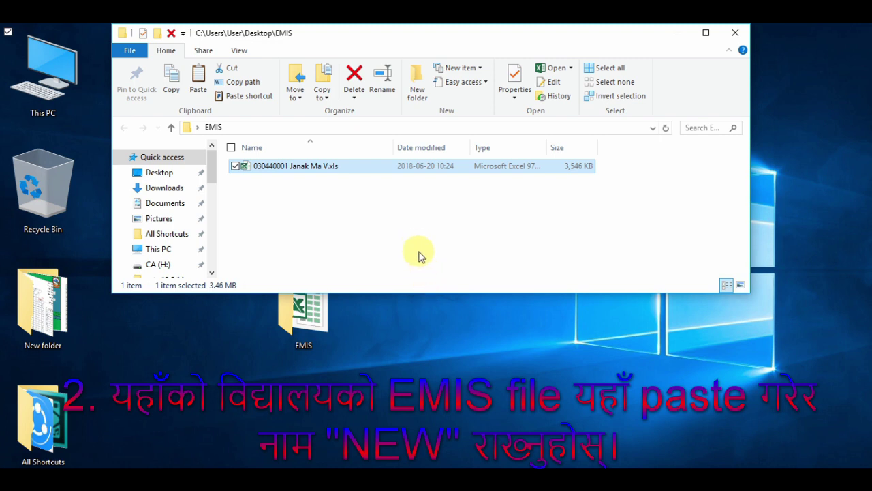
Rename the pasted school workbook to NEW.xls, open it, and minimize its window
{"action": "left_click", "coordinate": [295, 167]}
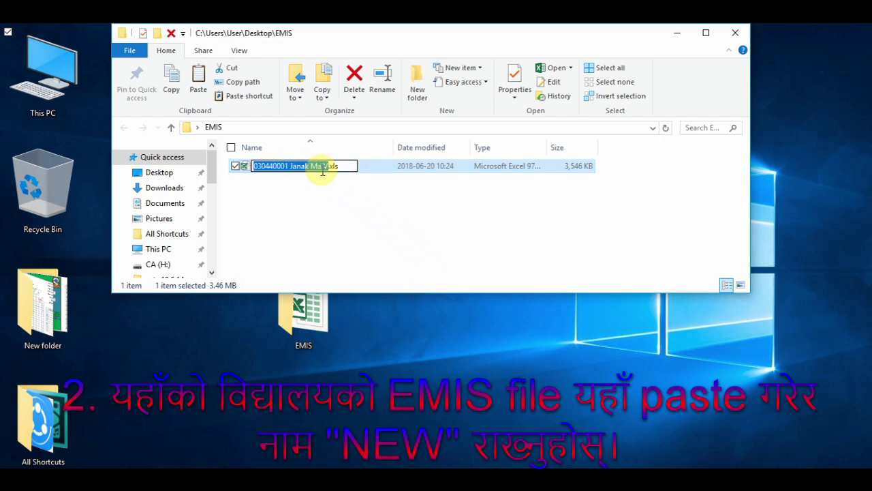
{"action": "type", "text": "NEW"}
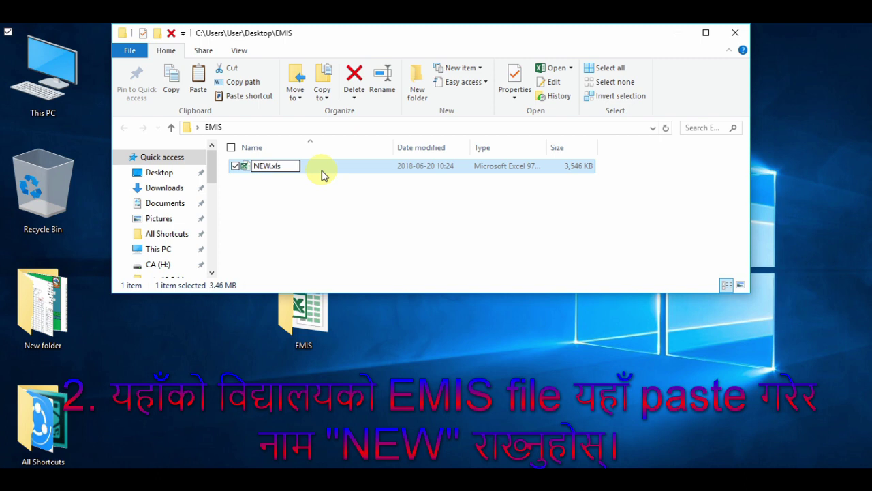
{"action": "key", "text": "Return"}
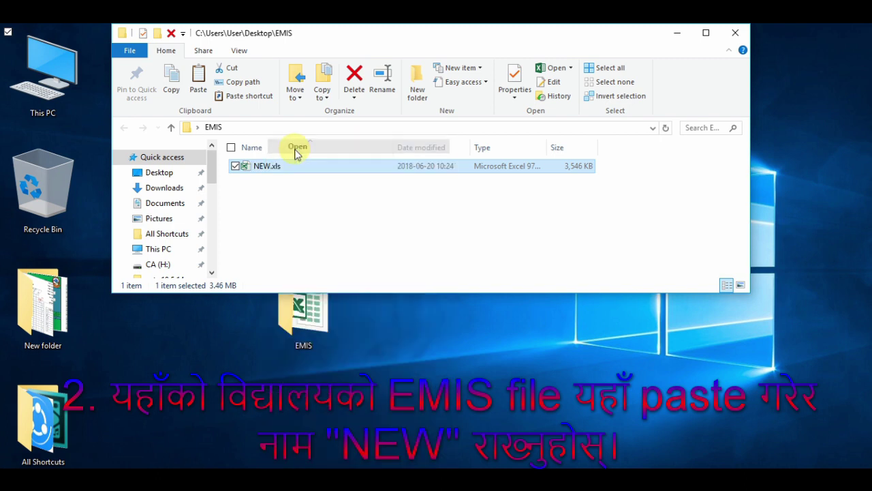
{"action": "double_click", "coordinate": [306, 166]}
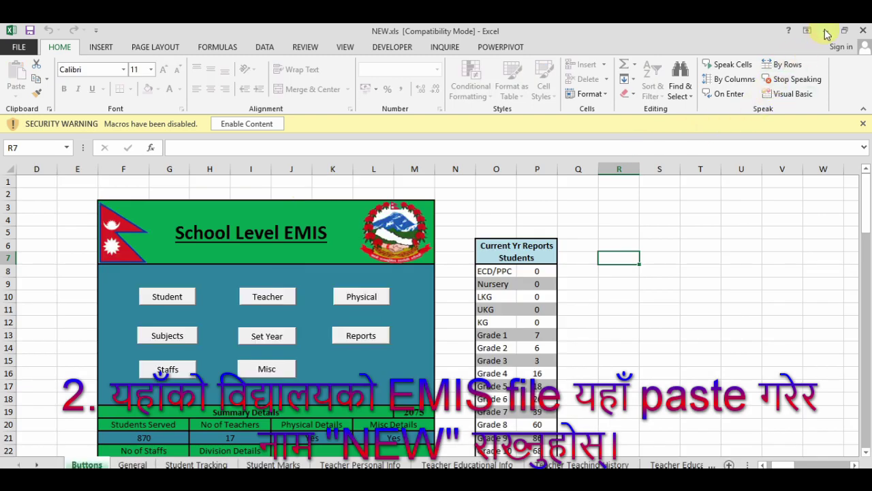
{"action": "left_click", "coordinate": [825, 31]}
Move Details.xlsx from the Downloads folder into the EMIS folder and close the Downloads window
{"action": "double_click", "coordinate": [55, 82]}
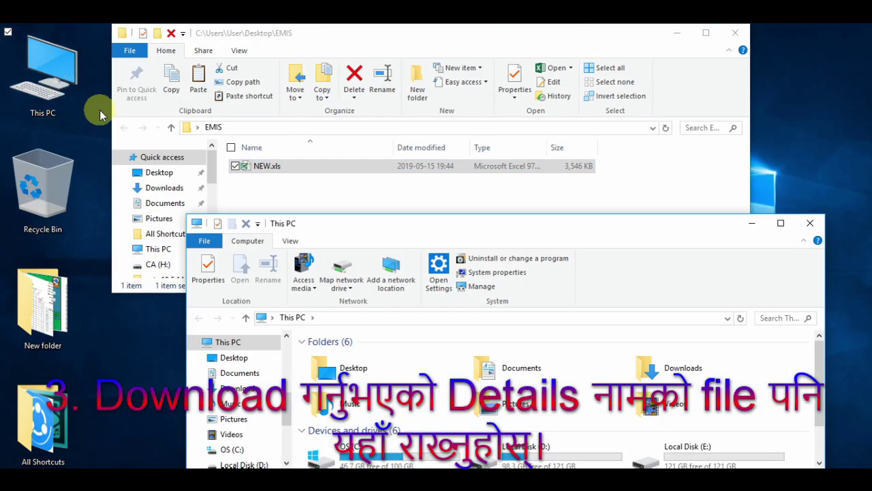
{"action": "double_click", "coordinate": [655, 373]}
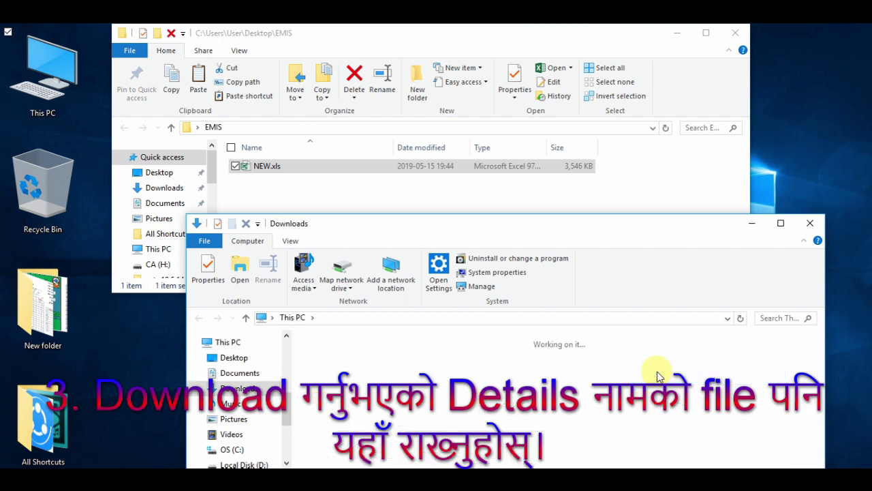
{"action": "left_click", "coordinate": [352, 360]}
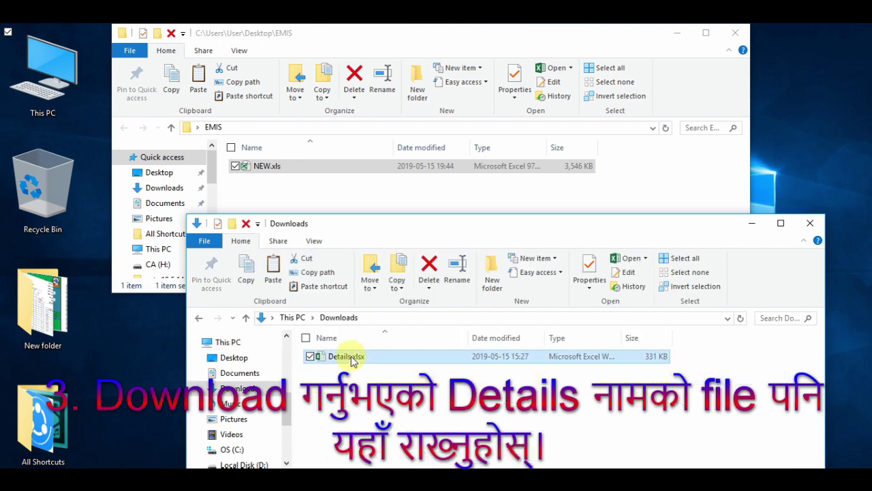
{"action": "left_click_drag", "start_coordinate": [355, 361], "coordinate": [357, 194]}
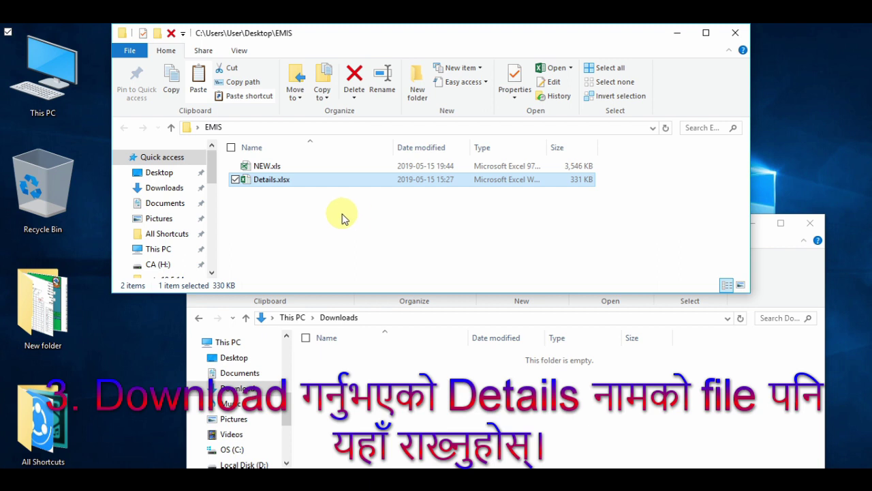
{"action": "left_click", "coordinate": [810, 223]}
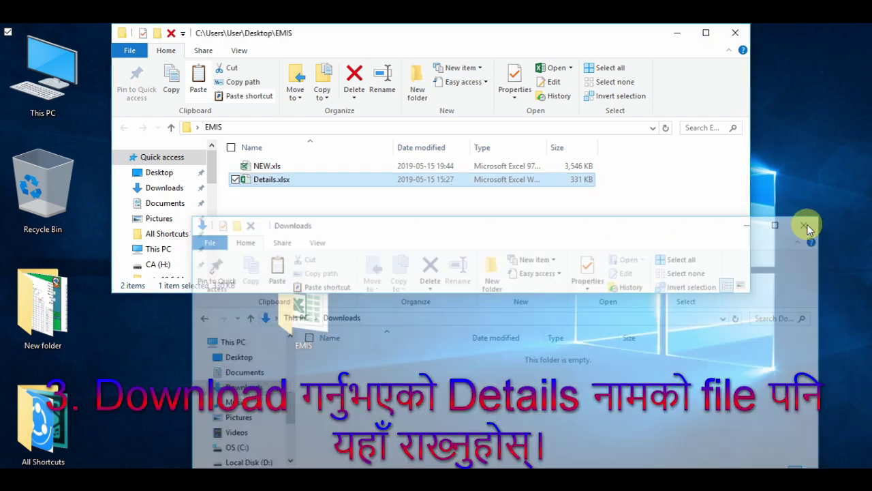
Open Details.xlsx from the EMIS folder, and show the Student Tracking sheet of the NEW.xls workbook
{"action": "double_click", "coordinate": [282, 182]}
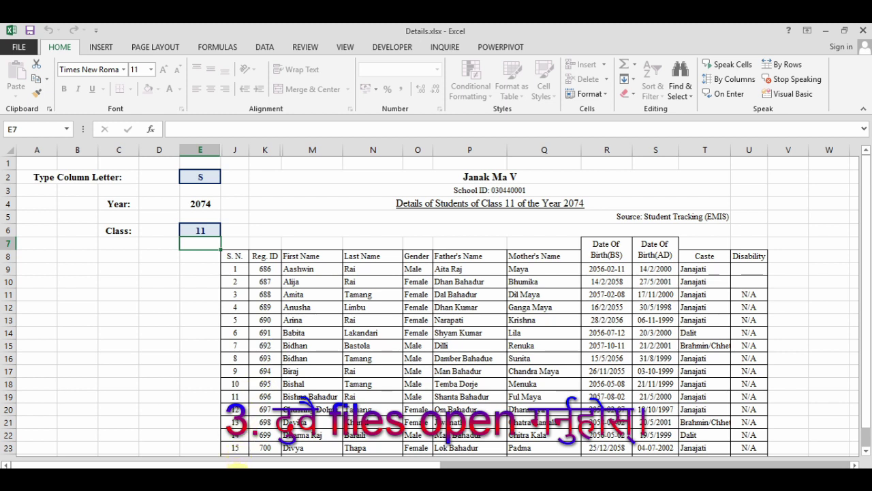
{"action": "mouse_move", "coordinate": [298, 468]}
{"action": "left_click", "coordinate": [222, 451]}
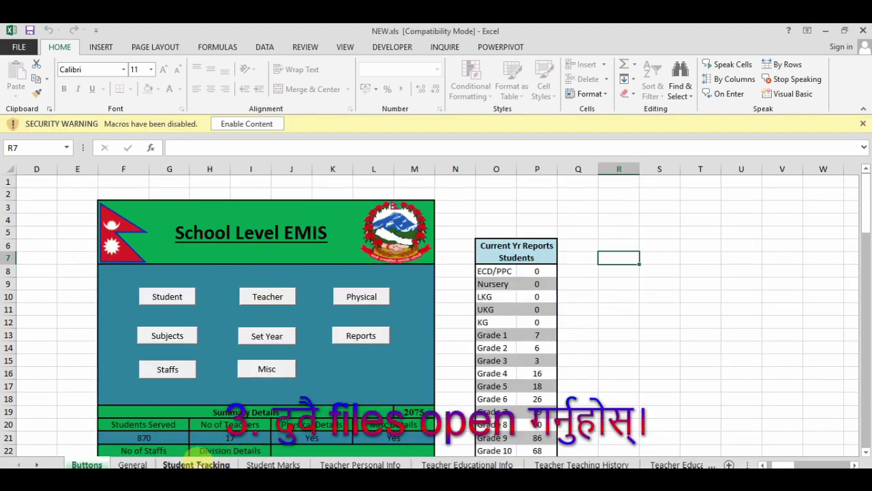
{"action": "left_click", "coordinate": [197, 464]}
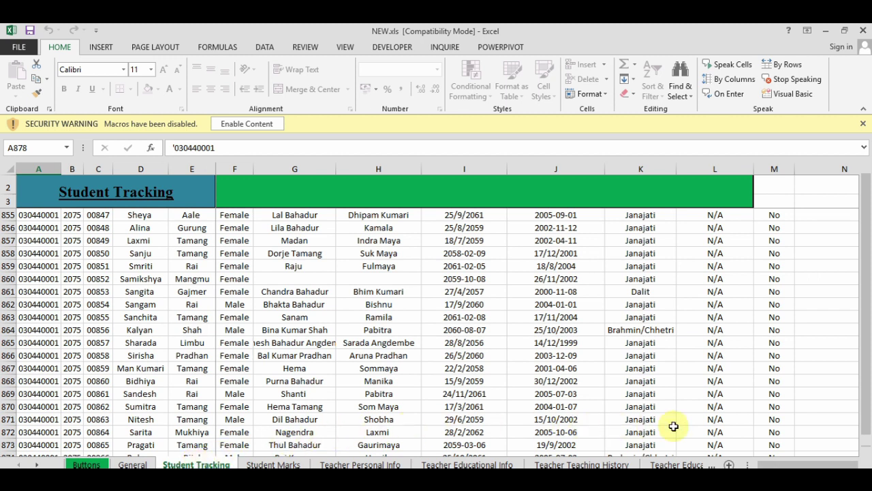
Check which column letters hold the years 2070 to 2076 under Class Tracking in the Student Tracking sheet
{"action": "left_click", "coordinate": [853, 464]}
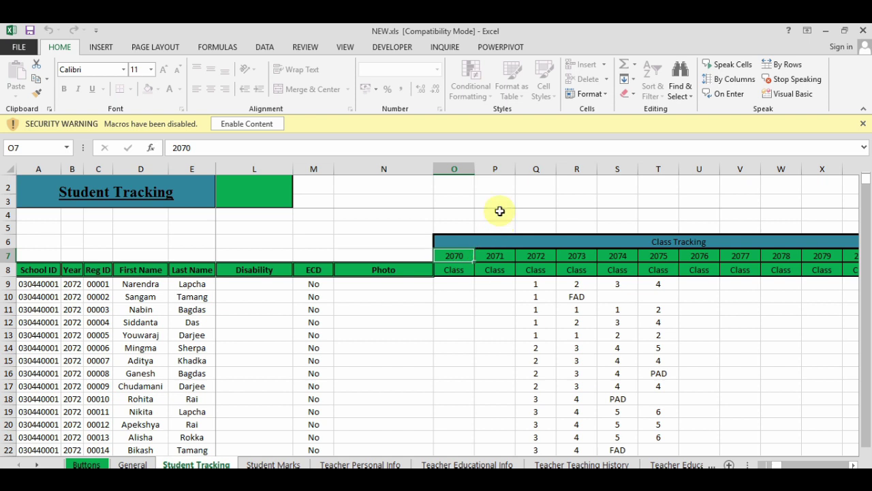
{"action": "left_click", "coordinate": [499, 255]}
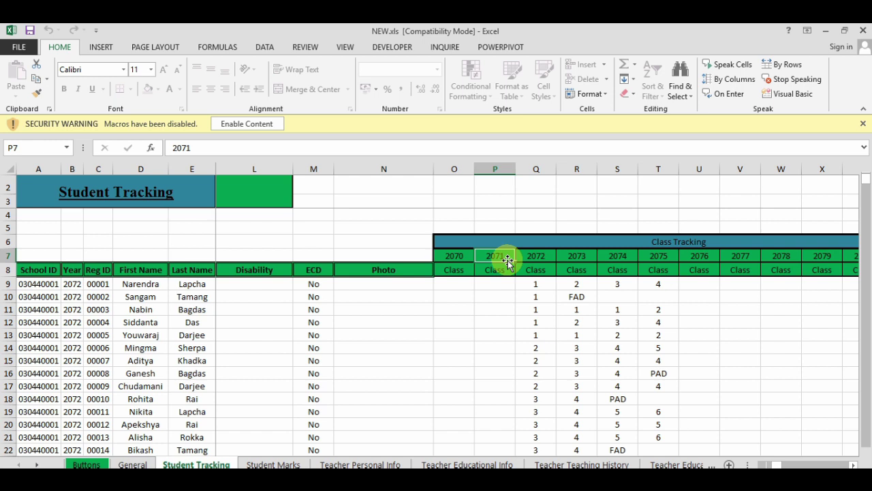
{"action": "left_click", "coordinate": [545, 256]}
{"action": "left_click", "coordinate": [580, 256]}
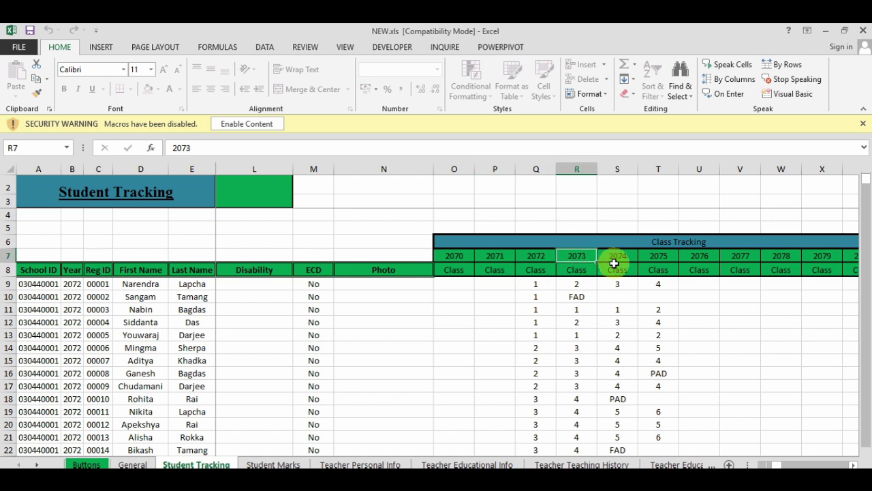
{"action": "left_click", "coordinate": [622, 256]}
{"action": "left_click", "coordinate": [658, 256]}
{"action": "left_click", "coordinate": [693, 258]}
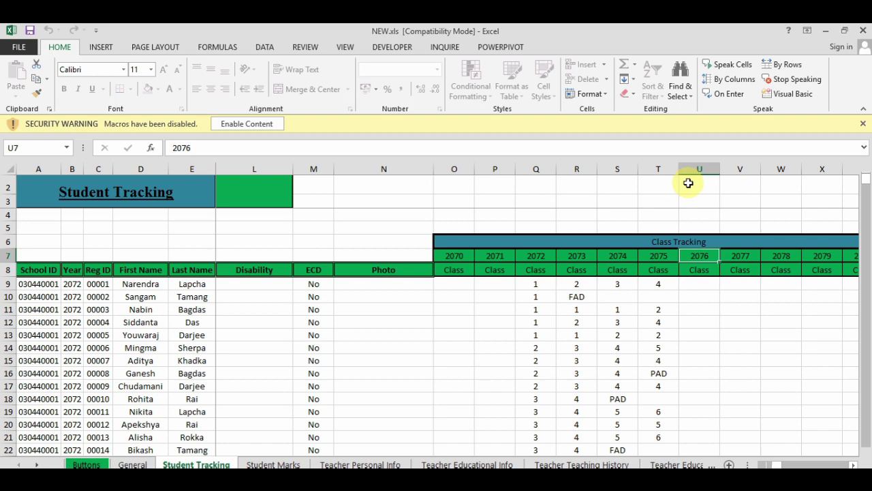
Arrange the NEW.xls and Details.xlsx workbooks side by side
{"action": "key", "text": "super+Left"}
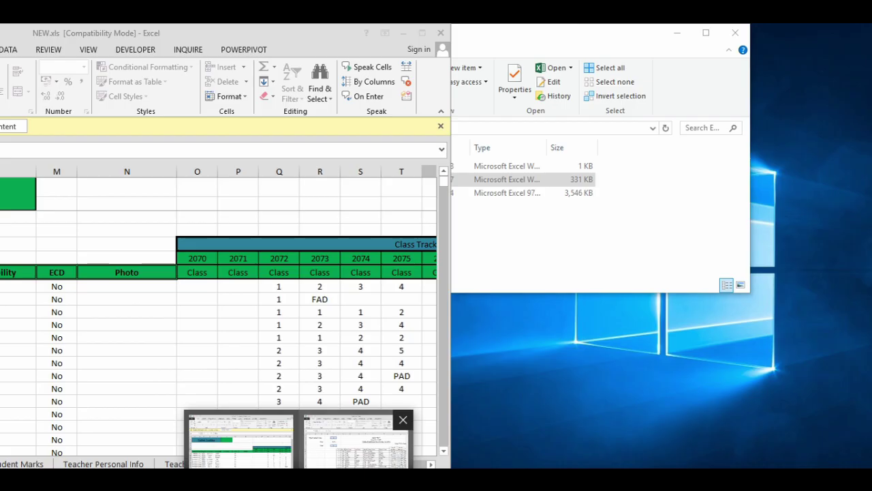
{"action": "left_click", "coordinate": [354, 439]}
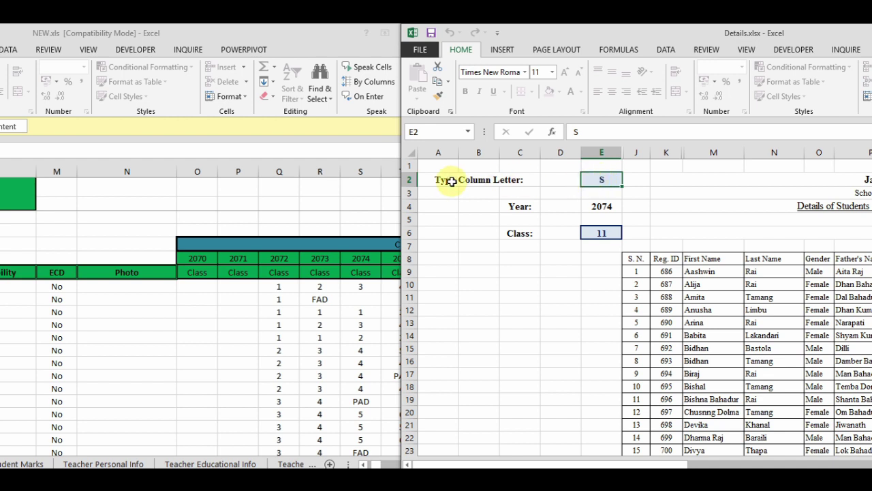
Locate the 2070 column in Student Tracking and enter its letter O in cell E2 of Details.xlsx
{"action": "left_click", "coordinate": [198, 257]}
{"action": "left_click", "coordinate": [197, 257]}
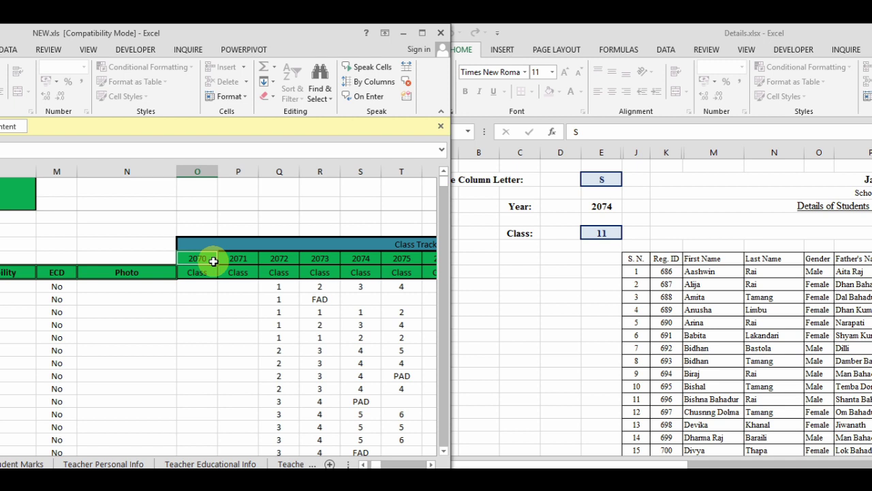
{"action": "left_click", "coordinate": [605, 180]}
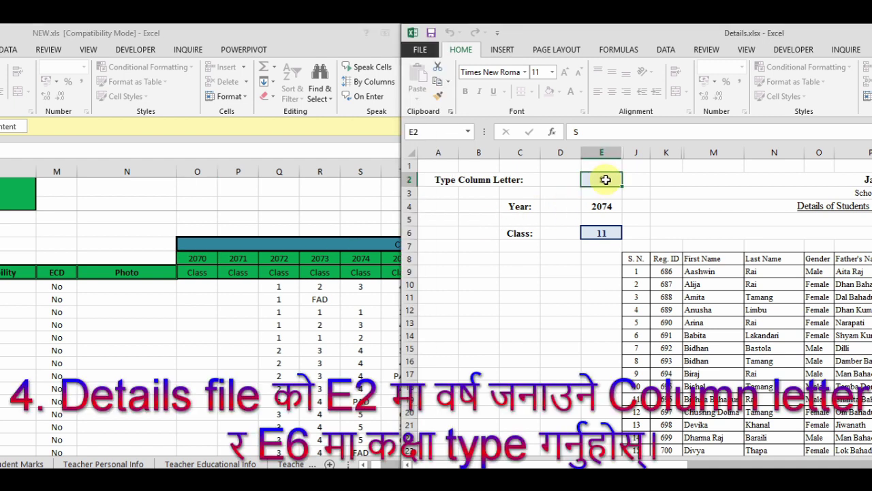
{"action": "type", "text": "O"}
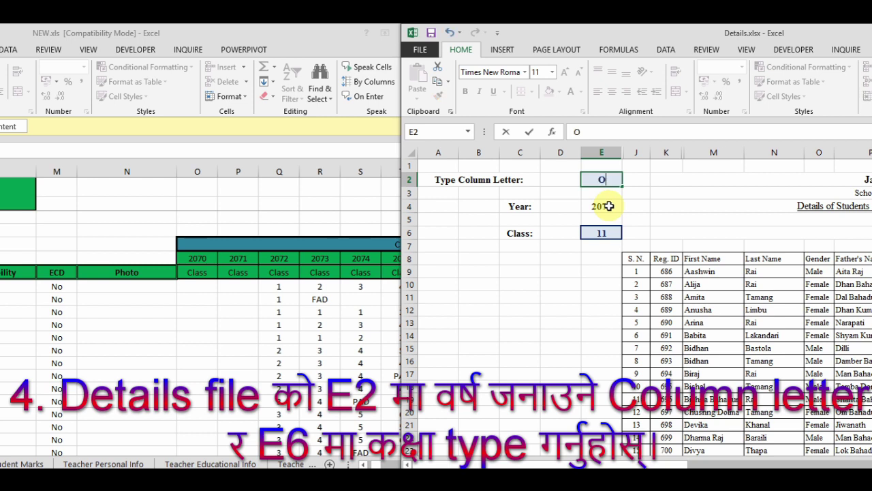
{"action": "left_click", "coordinate": [566, 208]}
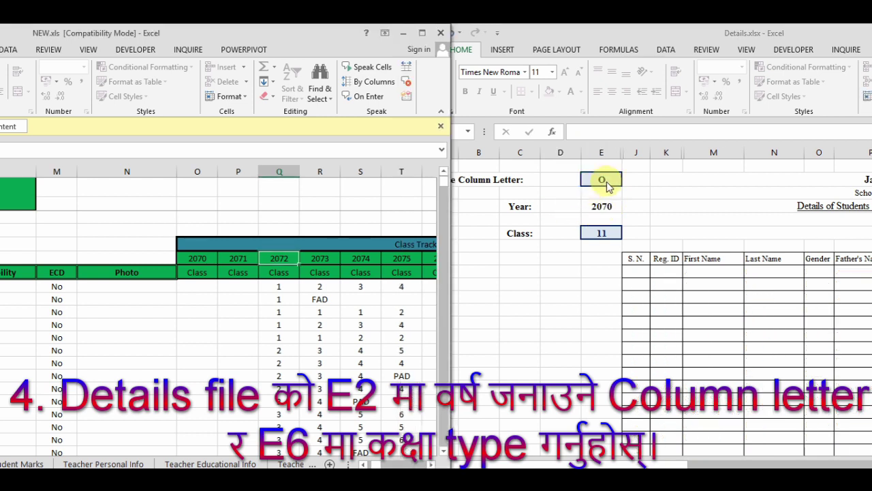
Set the column letter in cell E2 of Details.xlsx to Q for the year 2072
{"action": "left_click", "coordinate": [597, 179]}
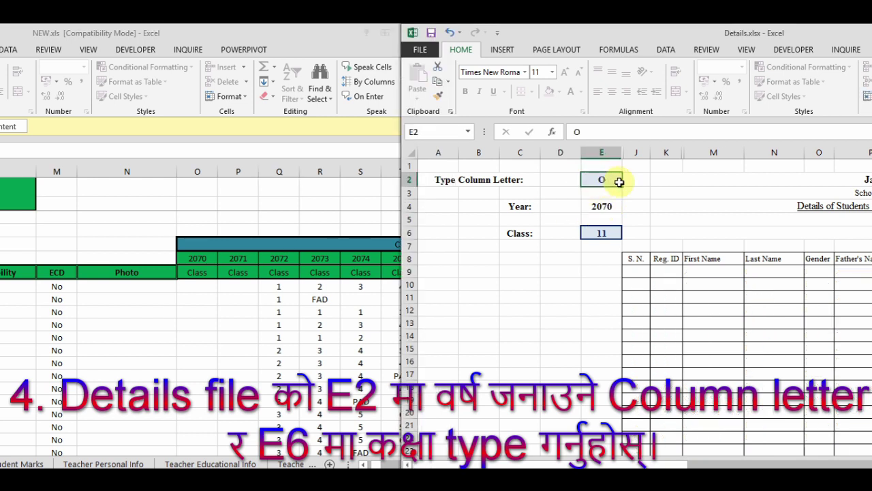
{"action": "type", "text": "Q"}
{"action": "left_click", "coordinate": [618, 206]}
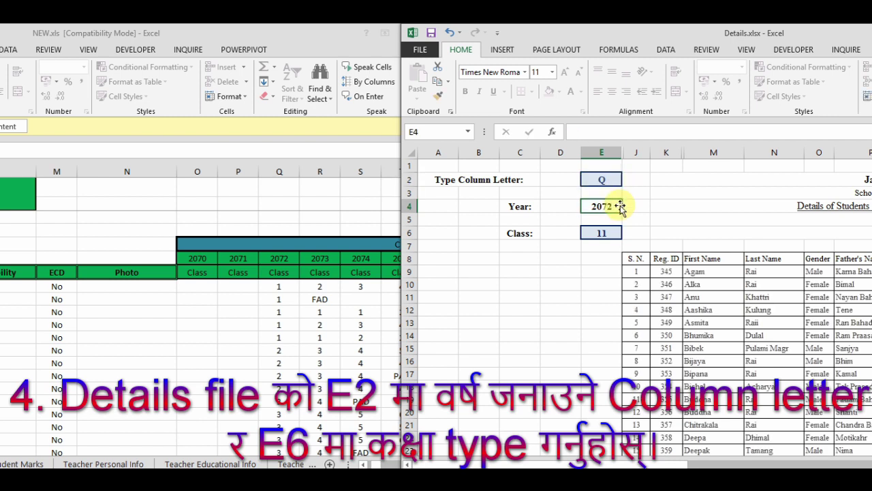
{"action": "key", "text": "Up"}
{"action": "key", "text": "Up"}
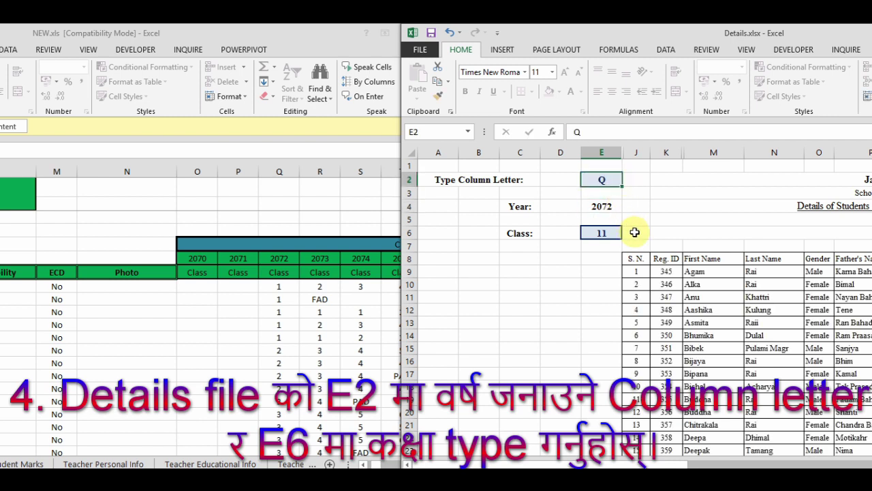
Set the class in cell E6 of Details.xlsx to 1 and after that to 2 to list those students for 2072
{"action": "left_click", "coordinate": [601, 233]}
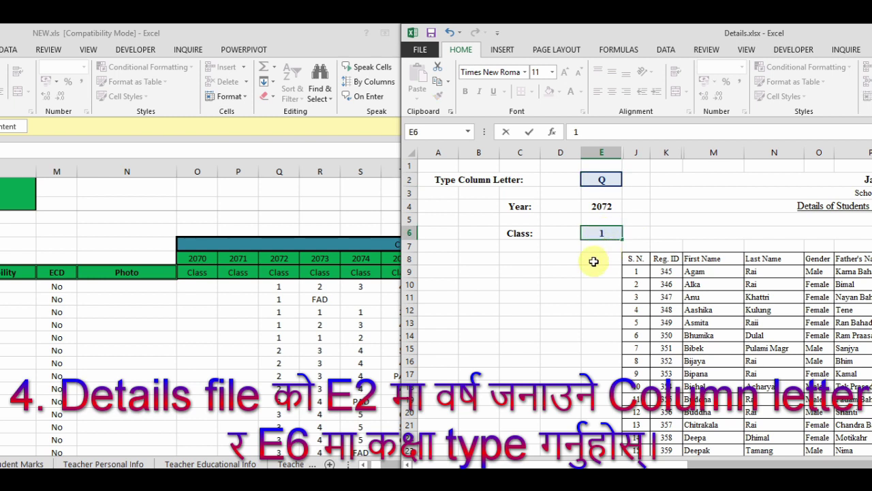
{"action": "left_click", "coordinate": [593, 261]}
{"action": "left_click", "coordinate": [601, 233]}
{"action": "type", "text": "2"}
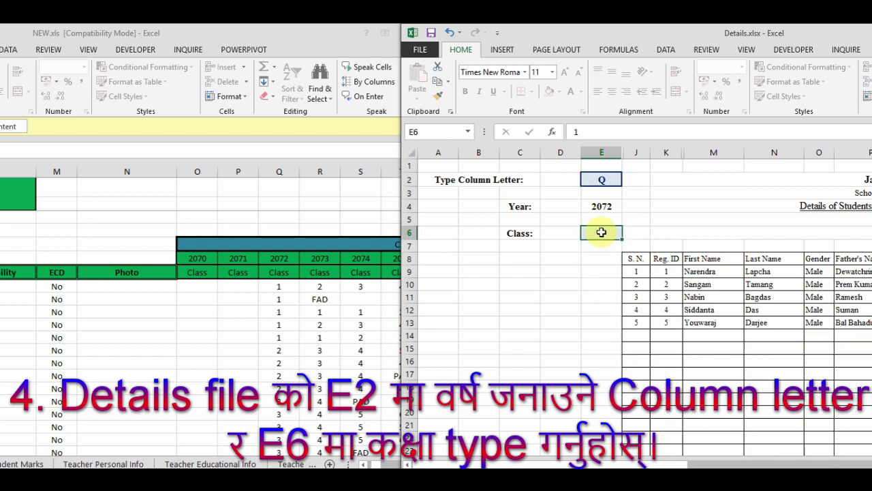
{"action": "left_click", "coordinate": [601, 276]}
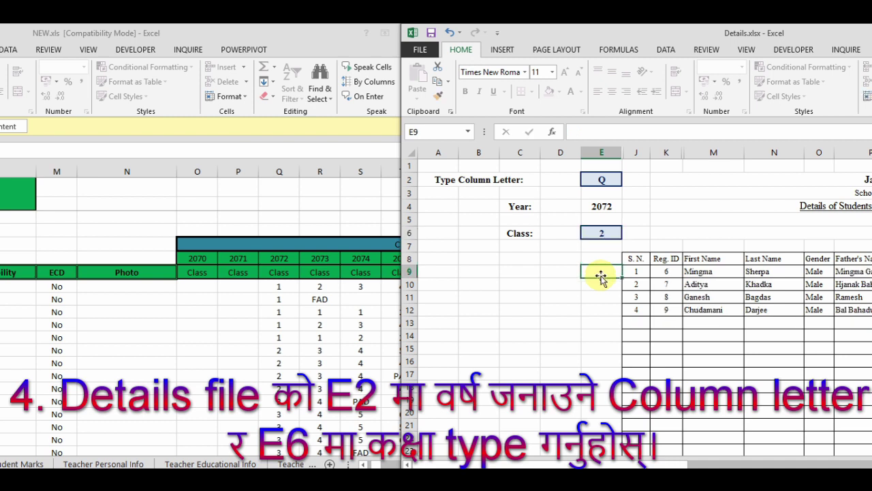
Set the column letter in cell E2 to R for the year 2073, and after that to S for 2074
{"action": "left_click", "coordinate": [600, 178]}
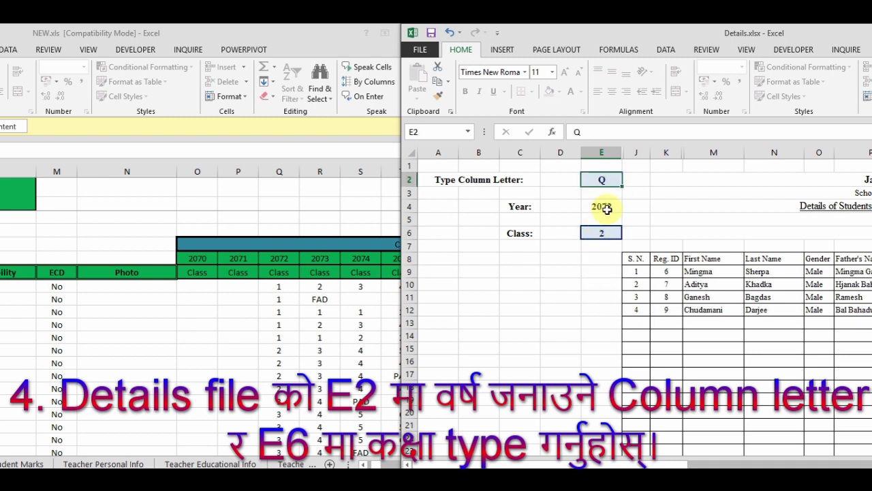
{"action": "type", "text": "R"}
{"action": "left_click", "coordinate": [601, 270]}
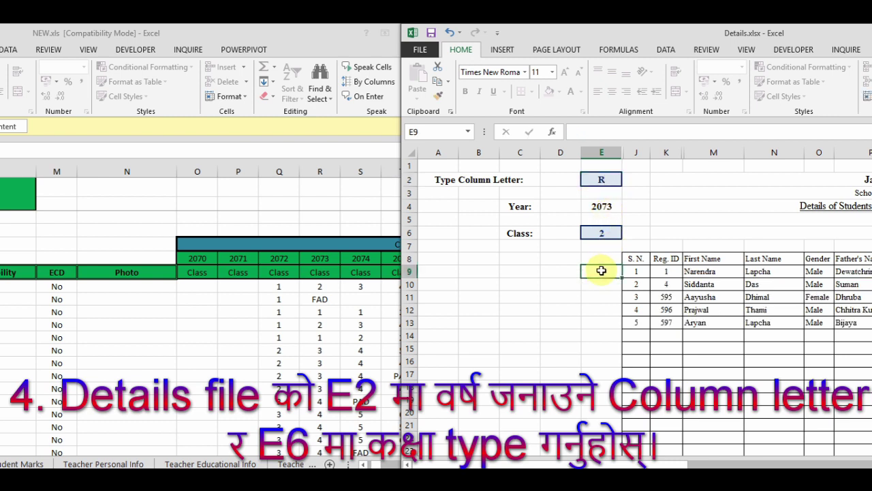
{"action": "left_click", "coordinate": [600, 180]}
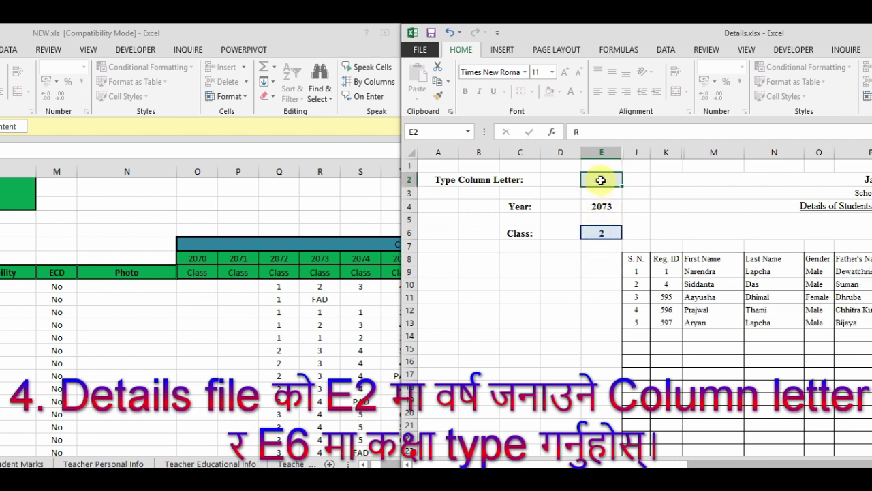
{"action": "left_click", "coordinate": [597, 286]}
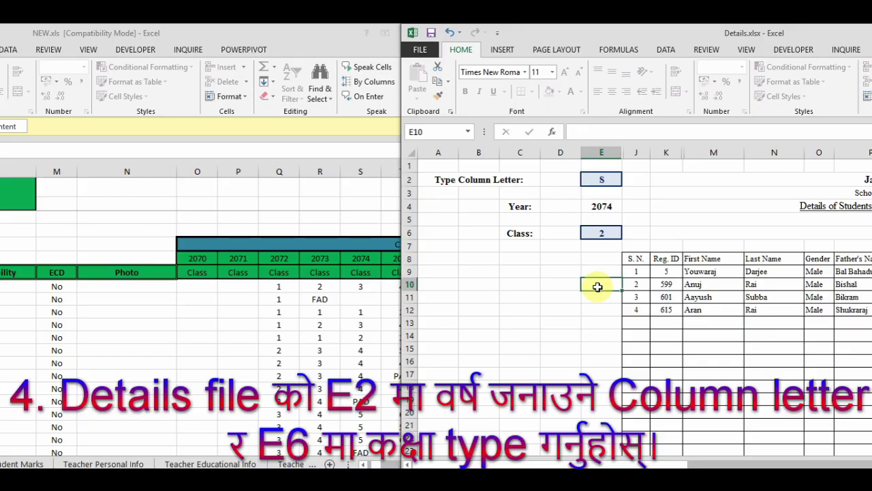
Maximize Details.xlsx and look through the whole class 9 student list for the year 2074, returning to its beginning
{"action": "key", "text": "super+Up"}
{"action": "left_click", "coordinate": [867, 453]}
{"action": "left_click", "coordinate": [867, 453]}
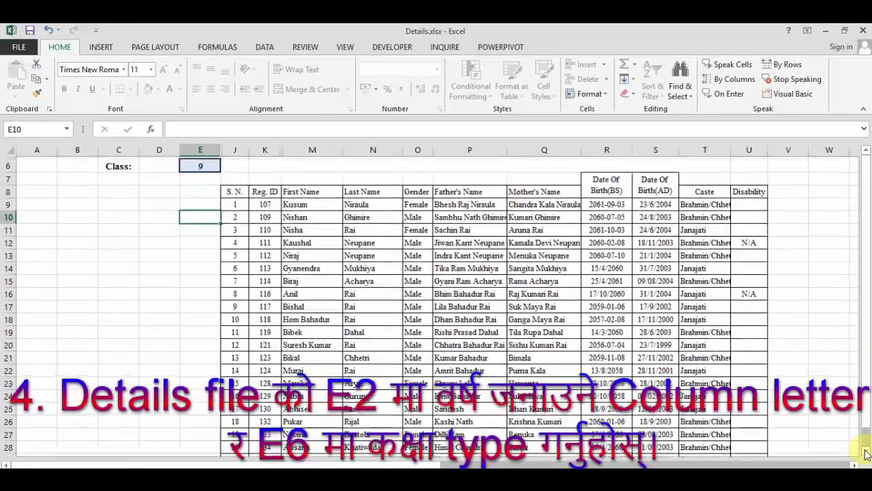
{"action": "left_click", "coordinate": [867, 453]}
{"action": "left_click", "coordinate": [867, 453]}
{"action": "left_click", "coordinate": [867, 453]}
{"action": "left_click", "coordinate": [866, 453]}
{"action": "left_click", "coordinate": [867, 453]}
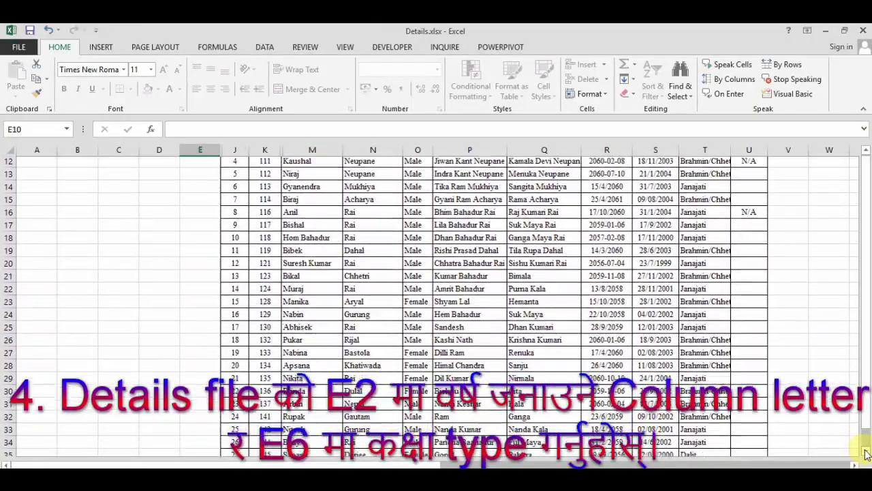
{"action": "left_click", "coordinate": [867, 453]}
{"action": "left_click", "coordinate": [867, 453]}
{"action": "left_click", "coordinate": [867, 453]}
{"action": "left_click", "coordinate": [867, 453]}
{"action": "left_click", "coordinate": [867, 453]}
{"action": "left_click", "coordinate": [867, 453]}
{"action": "left_click", "coordinate": [867, 454]}
{"action": "left_click", "coordinate": [867, 453]}
{"action": "left_click", "coordinate": [867, 453]}
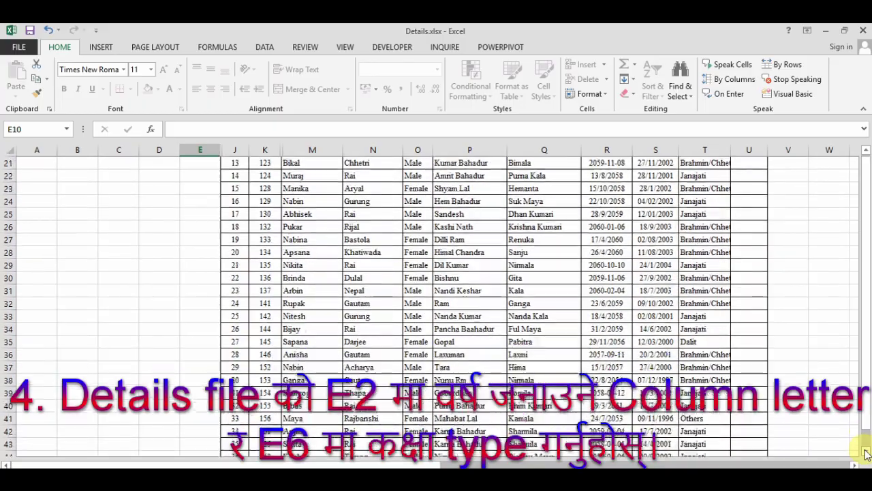
{"action": "left_click", "coordinate": [867, 453]}
{"action": "left_click", "coordinate": [867, 453]}
{"action": "left_click", "coordinate": [866, 453]}
{"action": "left_click", "coordinate": [866, 453]}
{"action": "left_click", "coordinate": [867, 454]}
{"action": "left_click", "coordinate": [866, 453]}
{"action": "left_click", "coordinate": [867, 454]}
{"action": "left_click", "coordinate": [867, 453]}
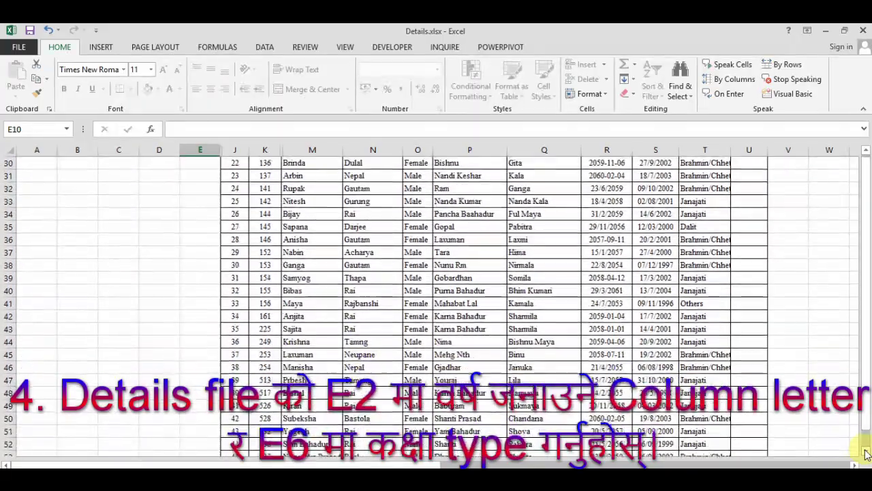
{"action": "left_click", "coordinate": [867, 453]}
{"action": "left_click", "coordinate": [866, 453]}
{"action": "left_click", "coordinate": [867, 454]}
{"action": "left_click", "coordinate": [867, 453]}
{"action": "left_click", "coordinate": [867, 453]}
{"action": "left_click", "coordinate": [867, 453]}
{"action": "left_click", "coordinate": [867, 453]}
{"action": "left_click", "coordinate": [867, 453]}
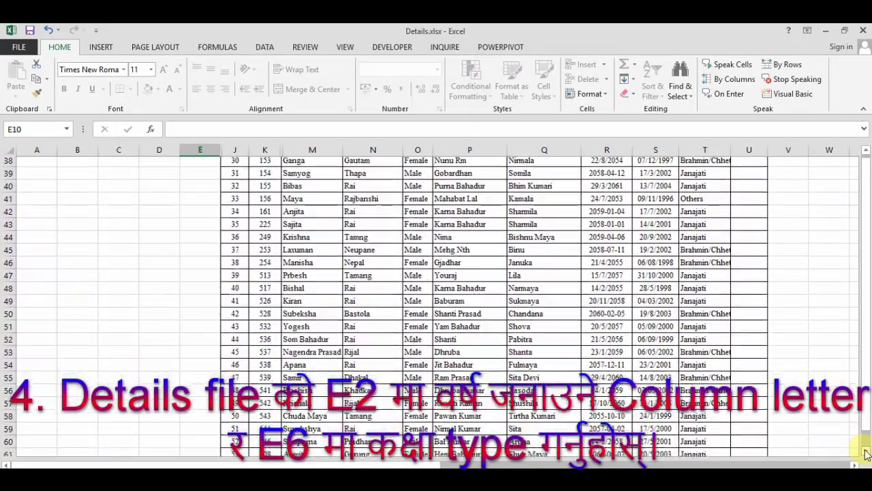
{"action": "left_click", "coordinate": [867, 453]}
{"action": "left_click", "coordinate": [867, 453]}
{"action": "left_click", "coordinate": [867, 453]}
{"action": "left_click", "coordinate": [867, 453]}
{"action": "left_click", "coordinate": [867, 453]}
{"action": "left_click", "coordinate": [866, 453]}
{"action": "left_click", "coordinate": [866, 453]}
{"action": "left_click", "coordinate": [867, 453]}
{"action": "left_click", "coordinate": [867, 453]}
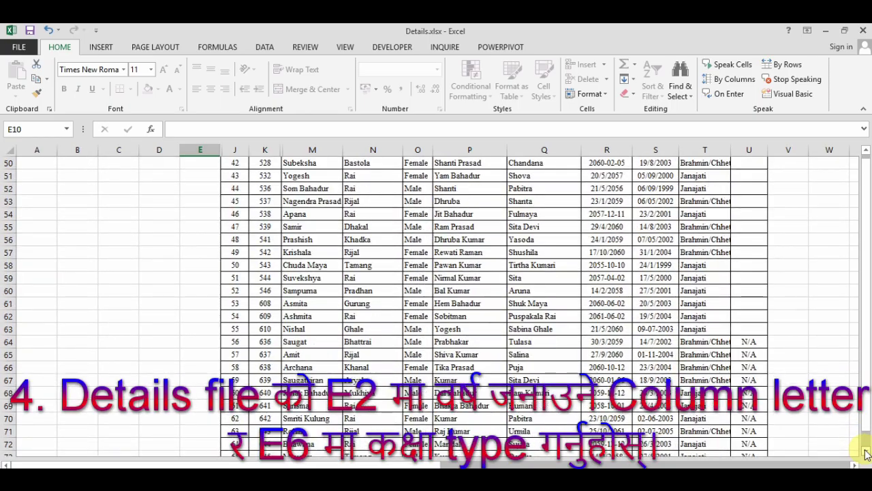
{"action": "left_click", "coordinate": [867, 453]}
{"action": "left_click", "coordinate": [866, 453]}
{"action": "left_click", "coordinate": [867, 453]}
{"action": "left_click", "coordinate": [866, 453]}
{"action": "left_click", "coordinate": [867, 453]}
{"action": "left_click", "coordinate": [866, 453]}
{"action": "left_click", "coordinate": [866, 453]}
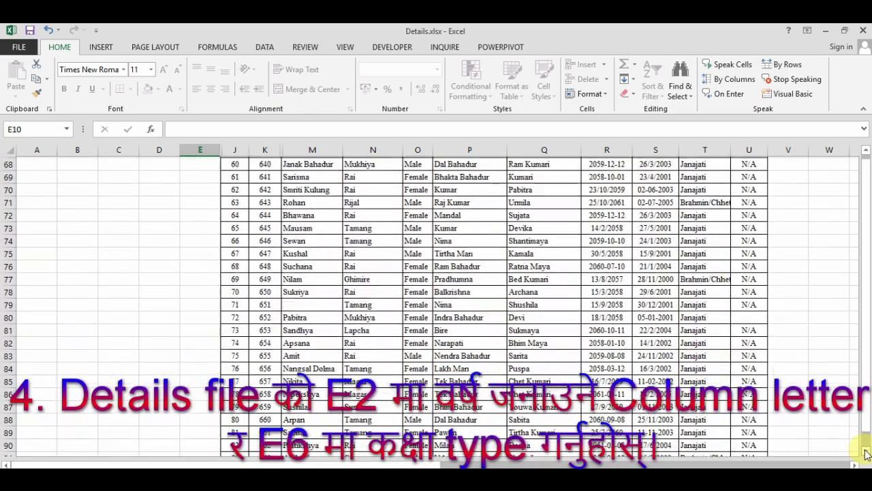
{"action": "left_click", "coordinate": [867, 453]}
{"action": "left_click", "coordinate": [867, 454]}
{"action": "left_click", "coordinate": [867, 453]}
{"action": "left_click", "coordinate": [866, 453]}
{"action": "left_click", "coordinate": [867, 453]}
{"action": "left_click", "coordinate": [867, 453]}
{"action": "left_click", "coordinate": [866, 453]}
{"action": "left_click", "coordinate": [867, 453]}
{"action": "left_click", "coordinate": [867, 453]}
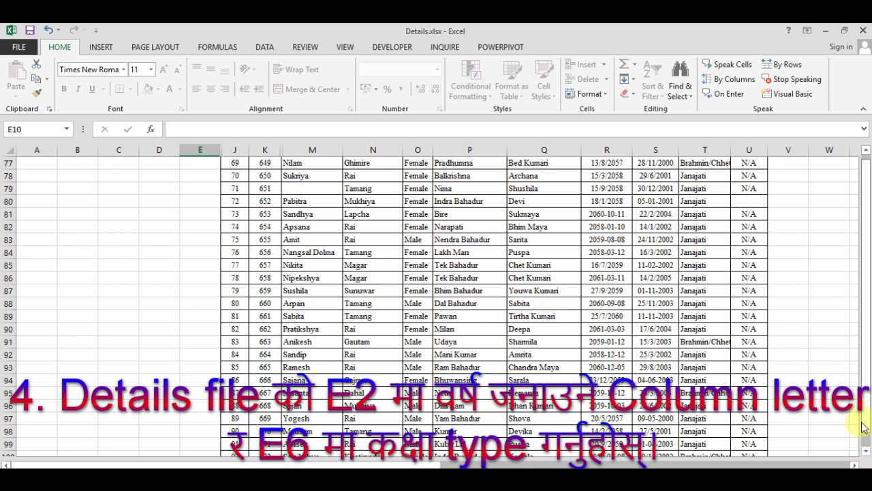
{"action": "scroll", "coordinate": [865, 418], "scroll_direction": "up", "scroll_amount": 20}
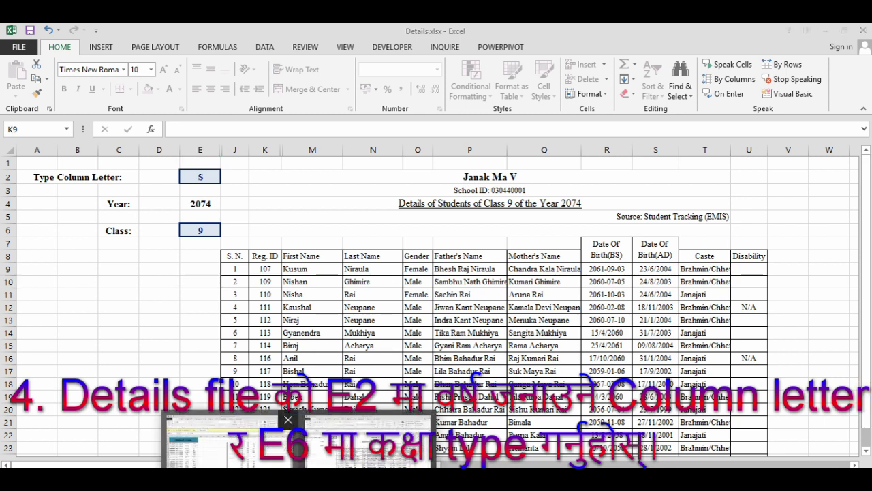
Switch to NEW.xls and find the first listed class 9 student's registration ID in the Reg ID column of Student Tracking
{"action": "left_click", "coordinate": [229, 442]}
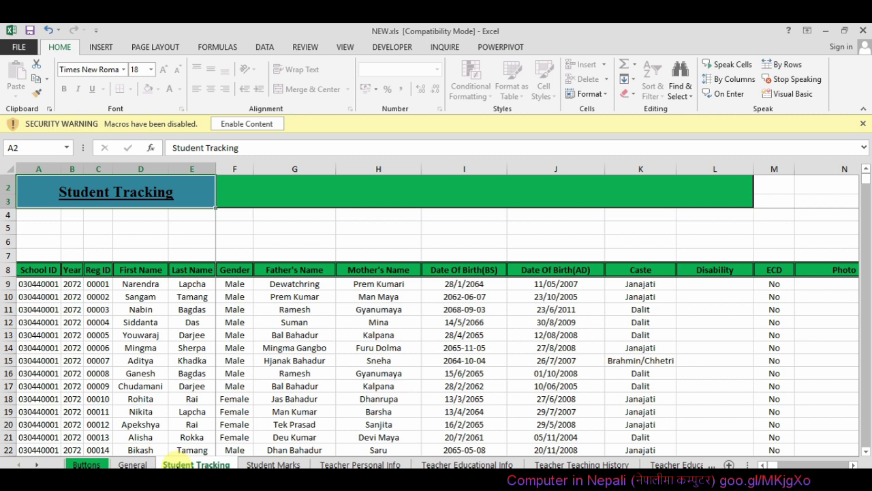
{"action": "left_click", "coordinate": [100, 167]}
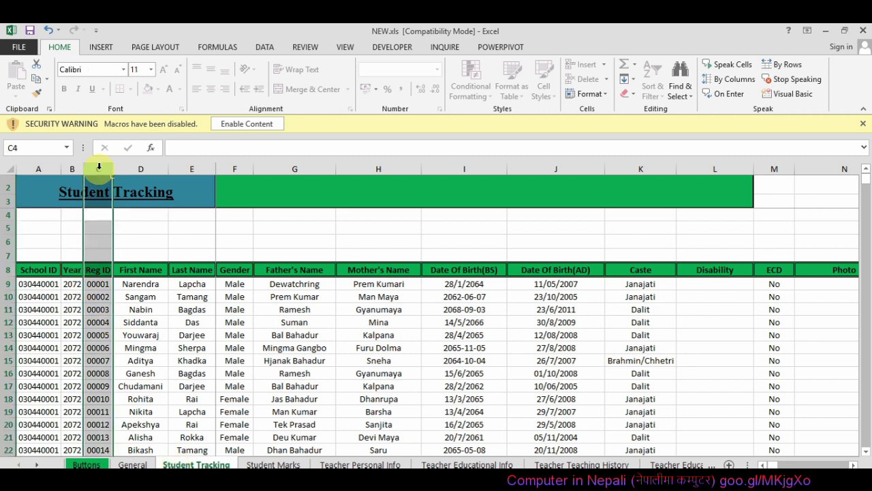
{"action": "key", "text": "ctrl+f"}
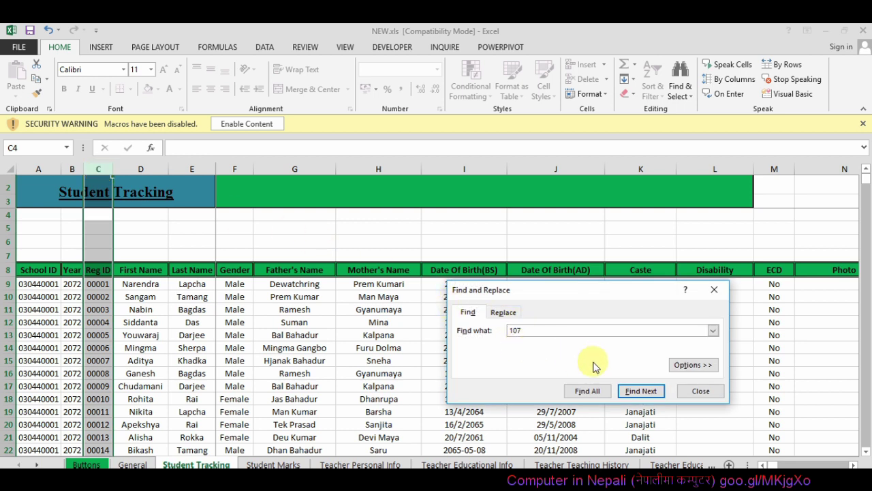
{"action": "left_click", "coordinate": [630, 393]}
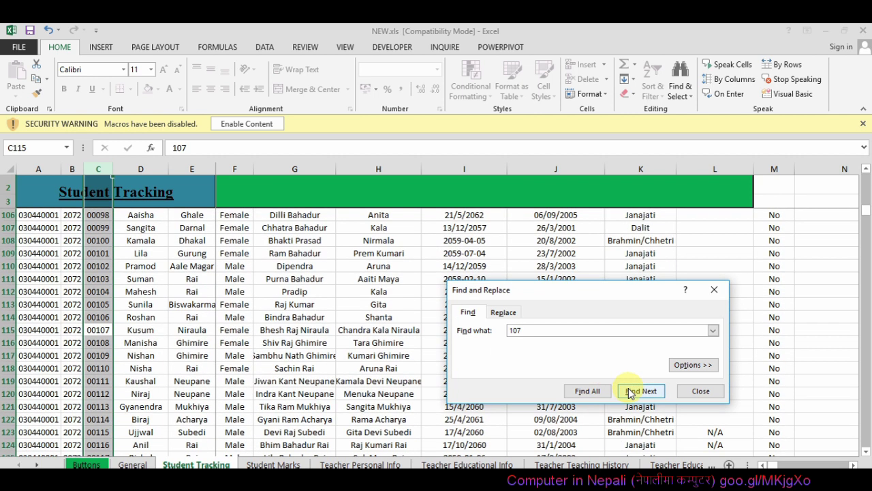
{"action": "left_click", "coordinate": [712, 291]}
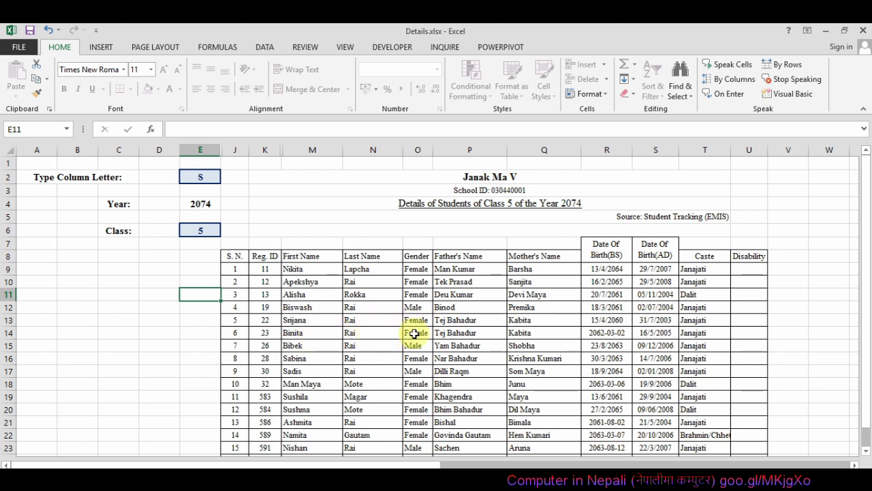
Set the class in cell E6 of Details.xlsx to 7 to list the class 7 students of 2074
{"action": "left_click", "coordinate": [208, 229]}
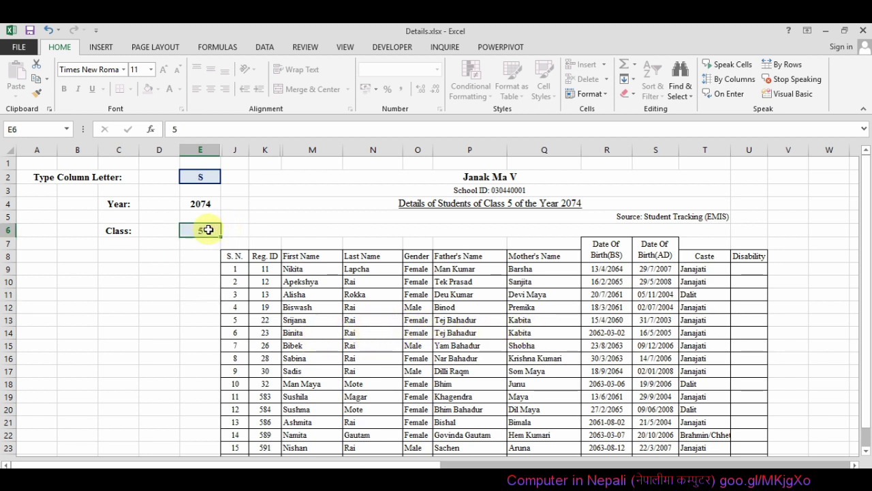
{"action": "type", "text": "7"}
{"action": "left_click", "coordinate": [210, 268]}
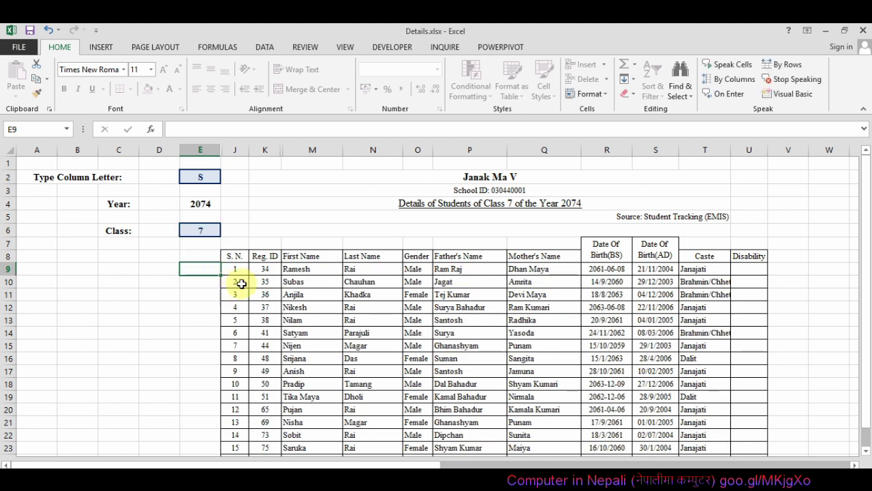